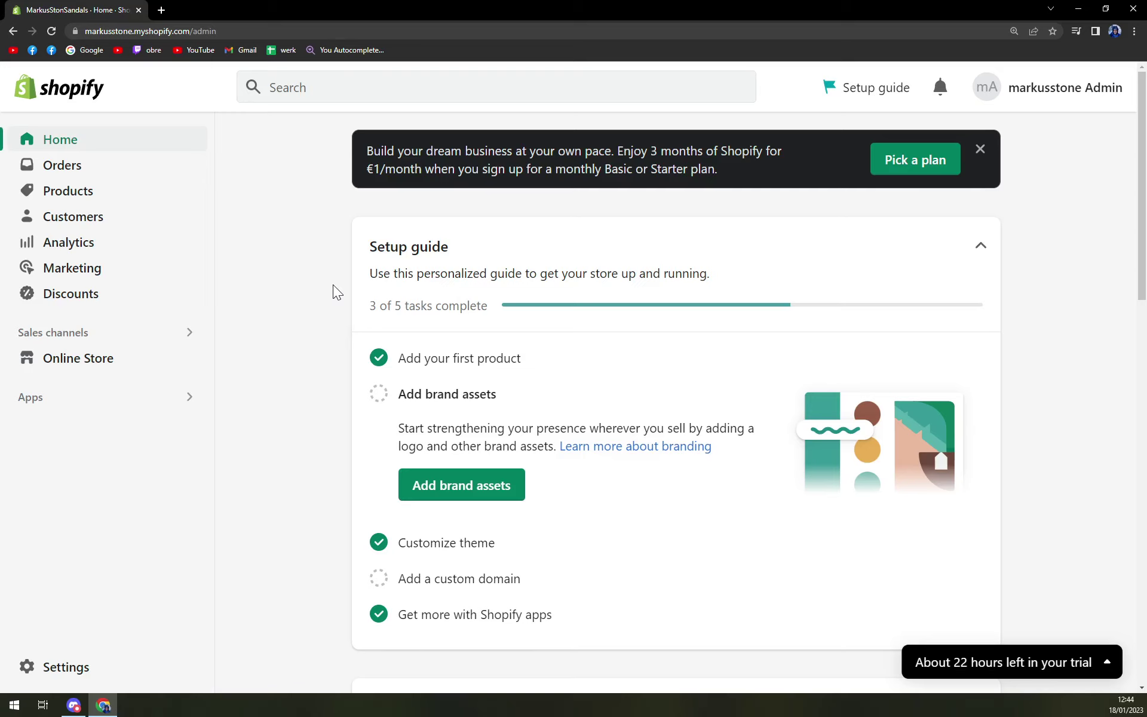
Open the Running Shoes product from Products and show its variant bulk-editing options
click(149, 193)
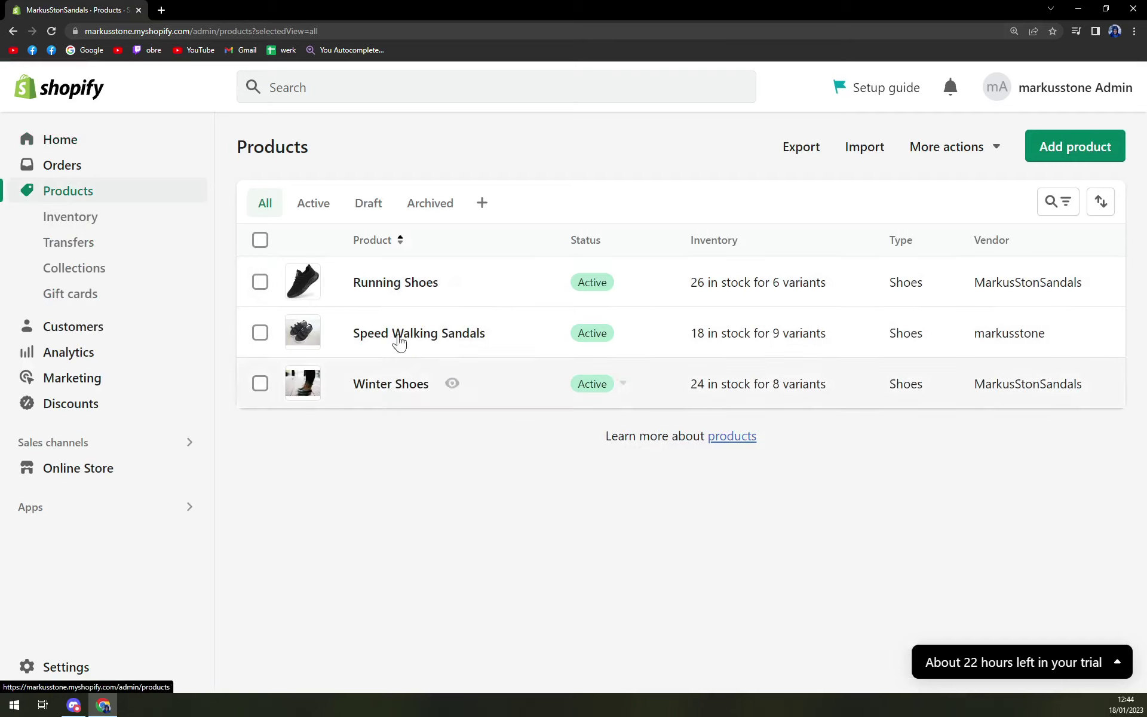
mouse_move(395, 282)
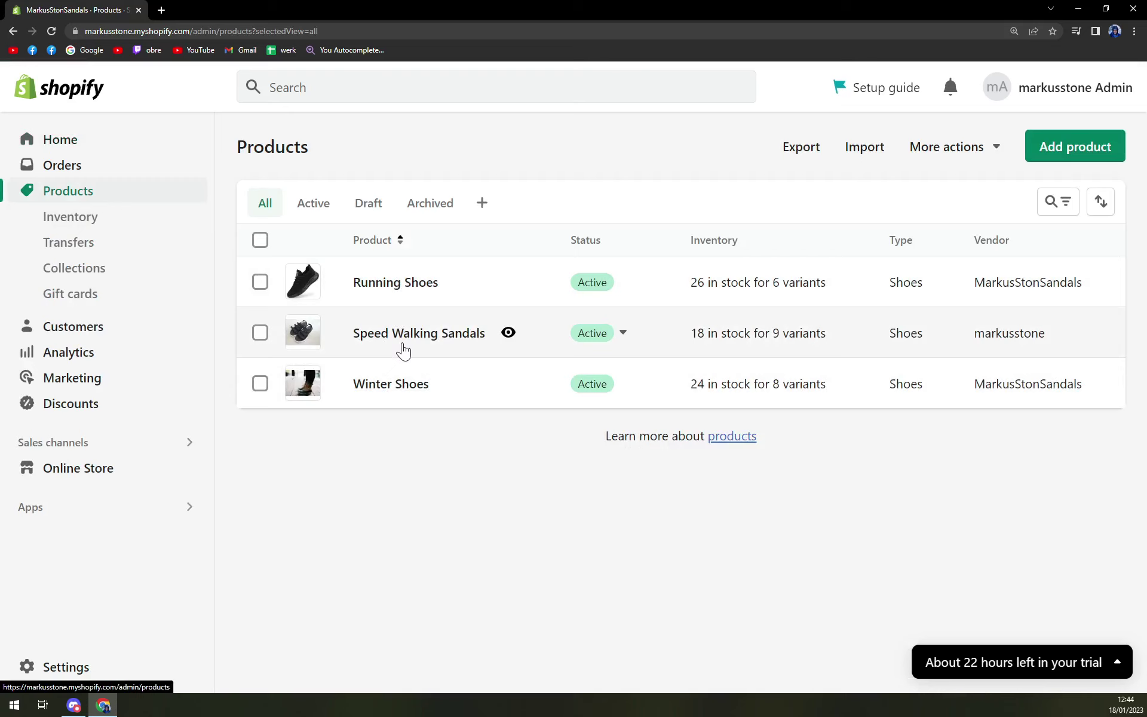
click(370, 283)
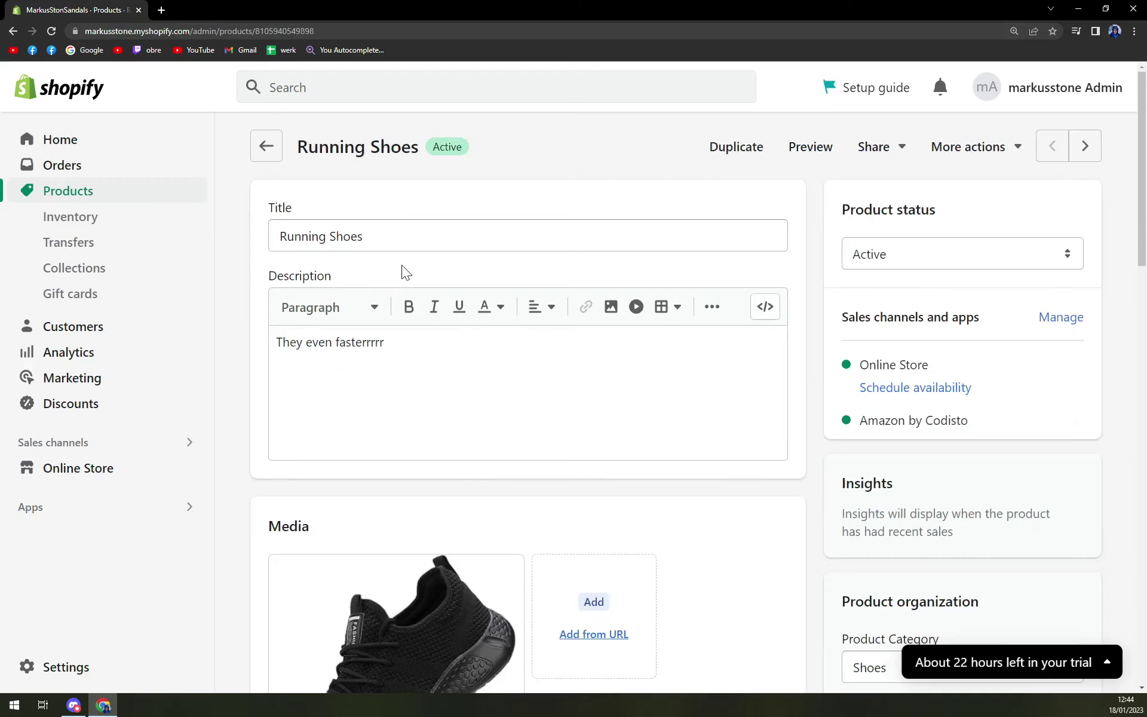
scroll(407, 246, down, 8)
scroll(422, 243, down, 4)
scroll(431, 215, down, 3)
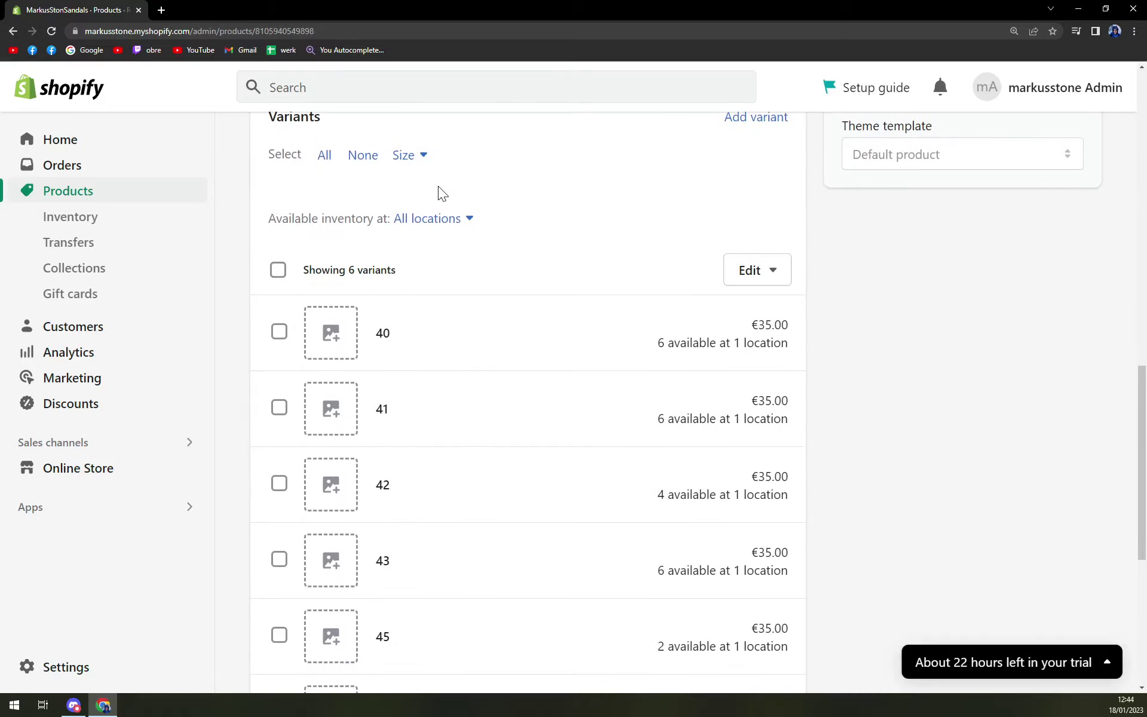
scroll(460, 230, down, 3)
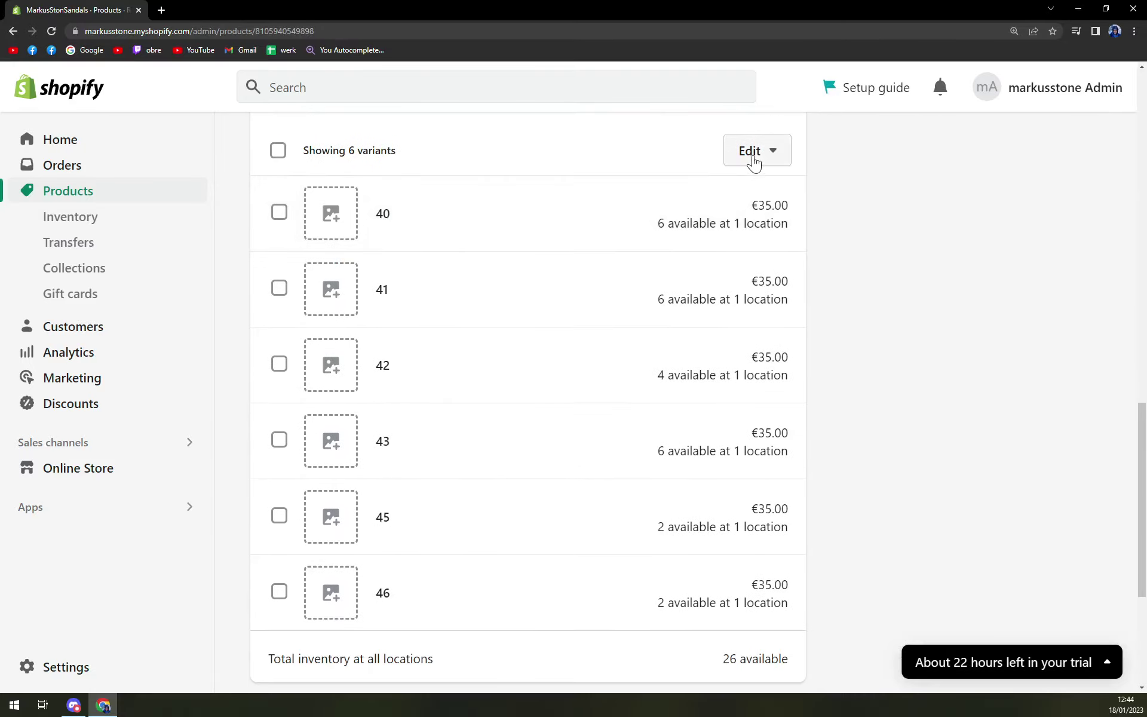
scroll(762, 152, up, 1)
click(771, 211)
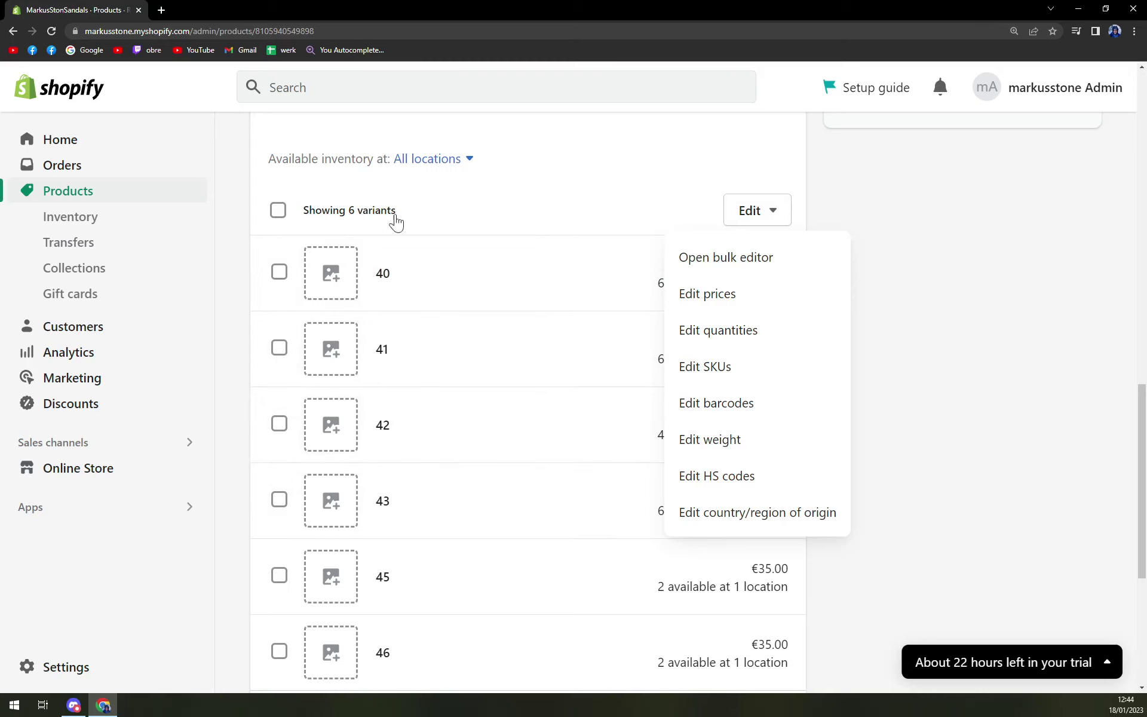
Apply one €40 price to all six size variants in the Edit prices dialog
click(768, 295)
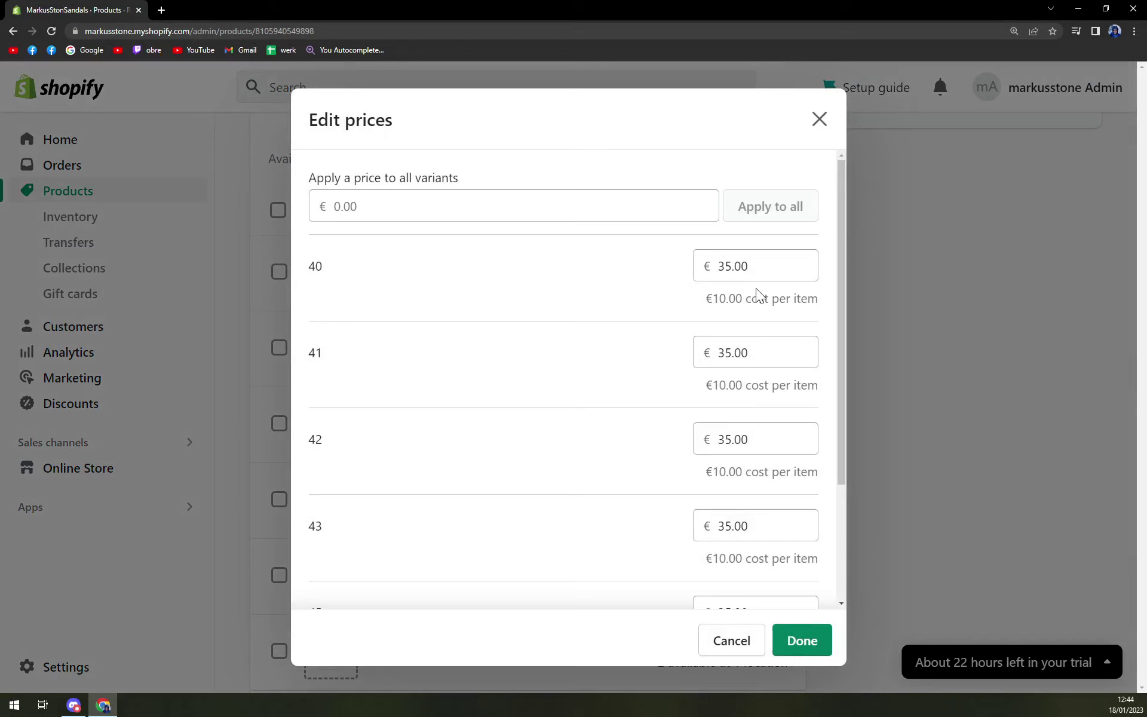
scroll(758, 296, down, 3)
scroll(737, 392, up, 5)
scroll(737, 391, down, 5)
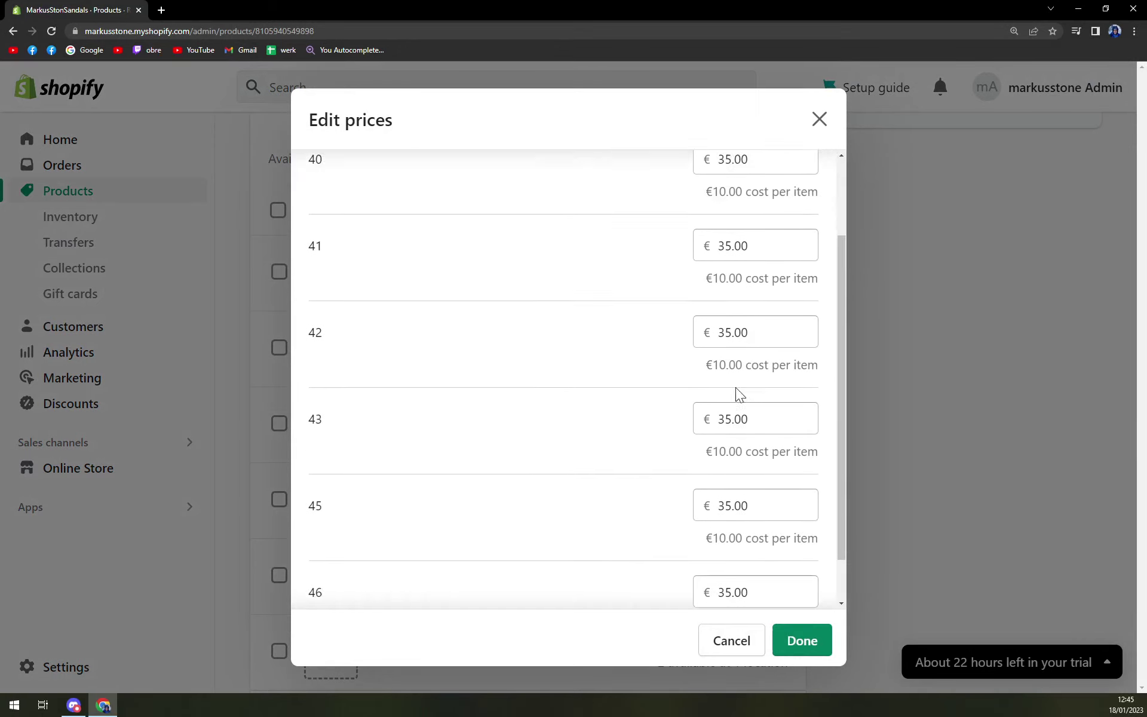
click(755, 538)
scroll(592, 511, up, 5)
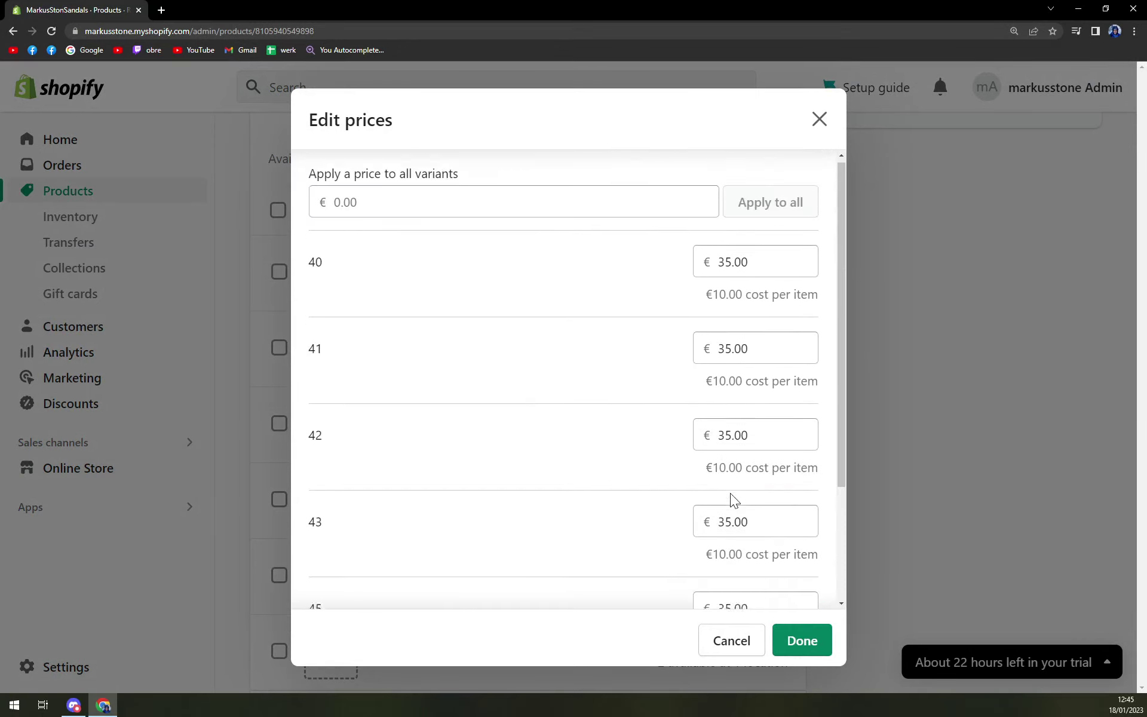
scroll(683, 341, down, 1)
scroll(683, 341, down, 1)
scroll(683, 340, up, 5)
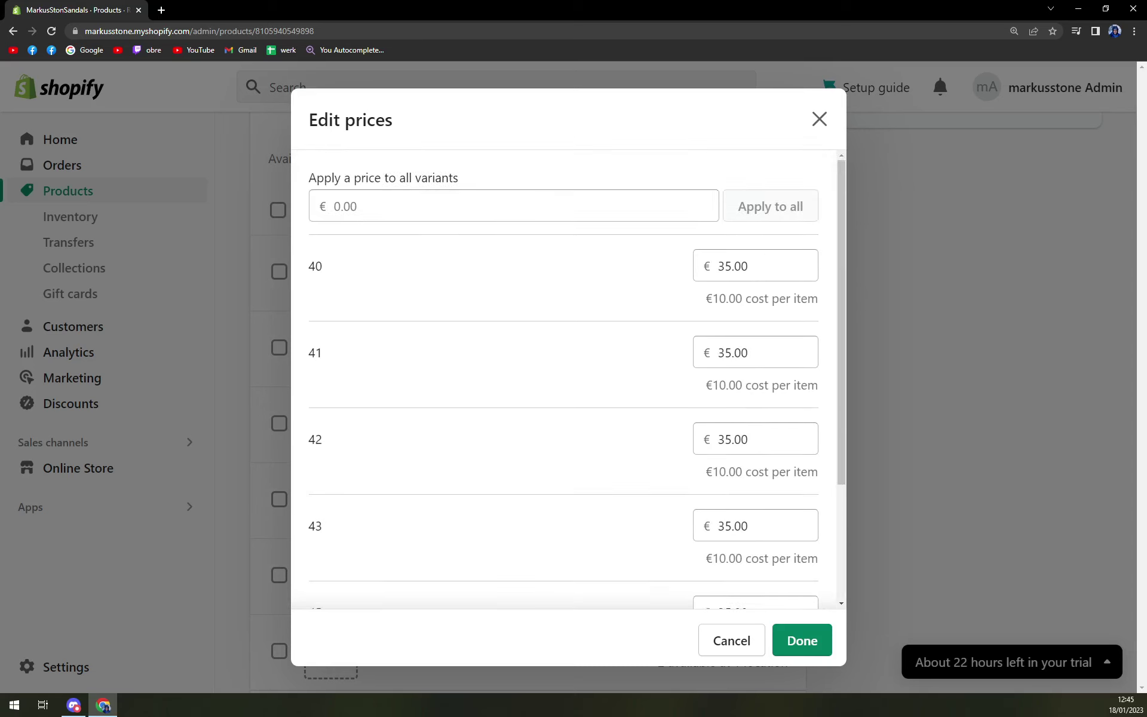
click(448, 211)
text(40)
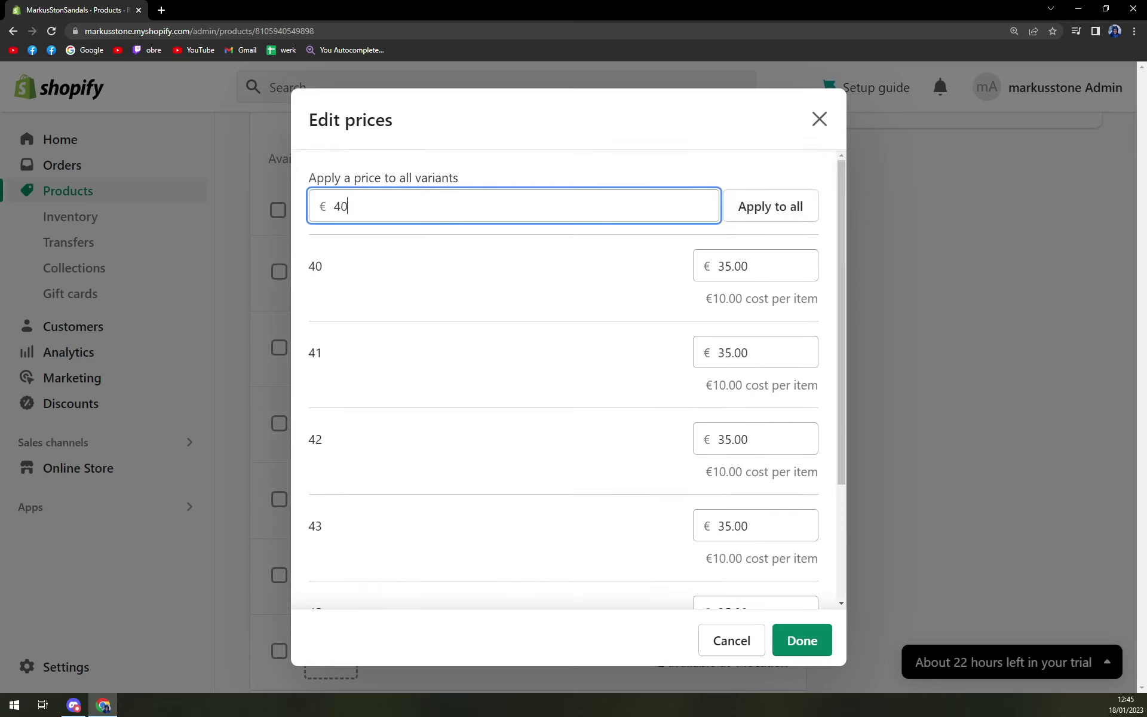
click(793, 208)
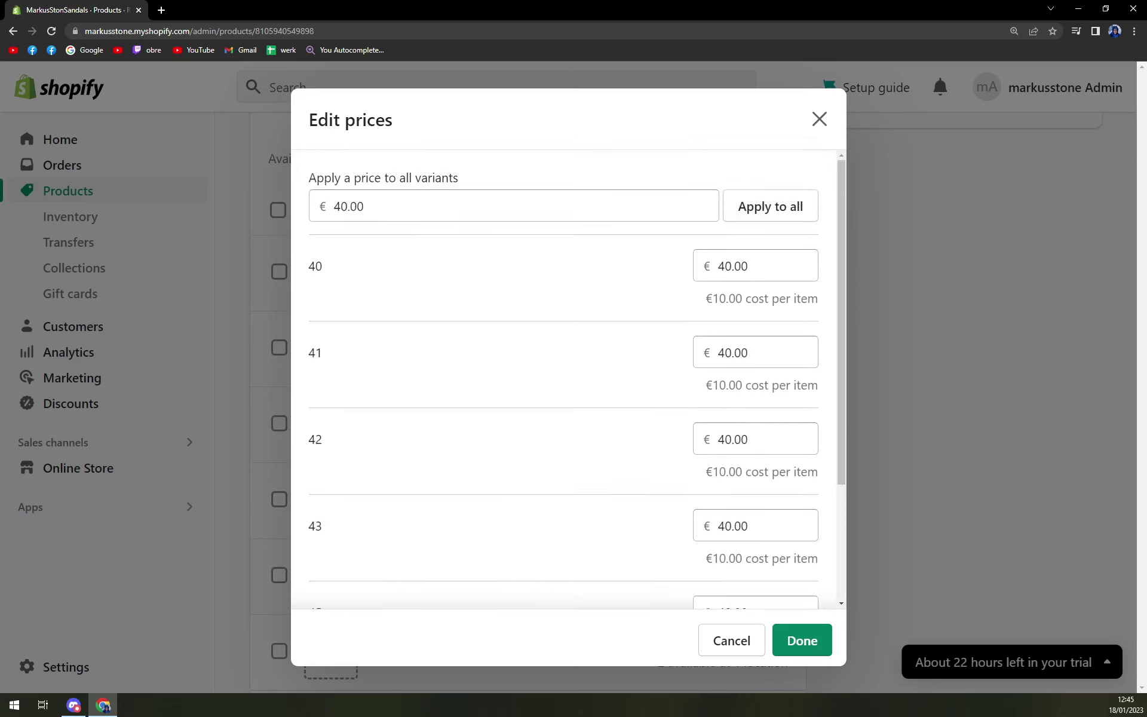
scroll(754, 350, down, 3)
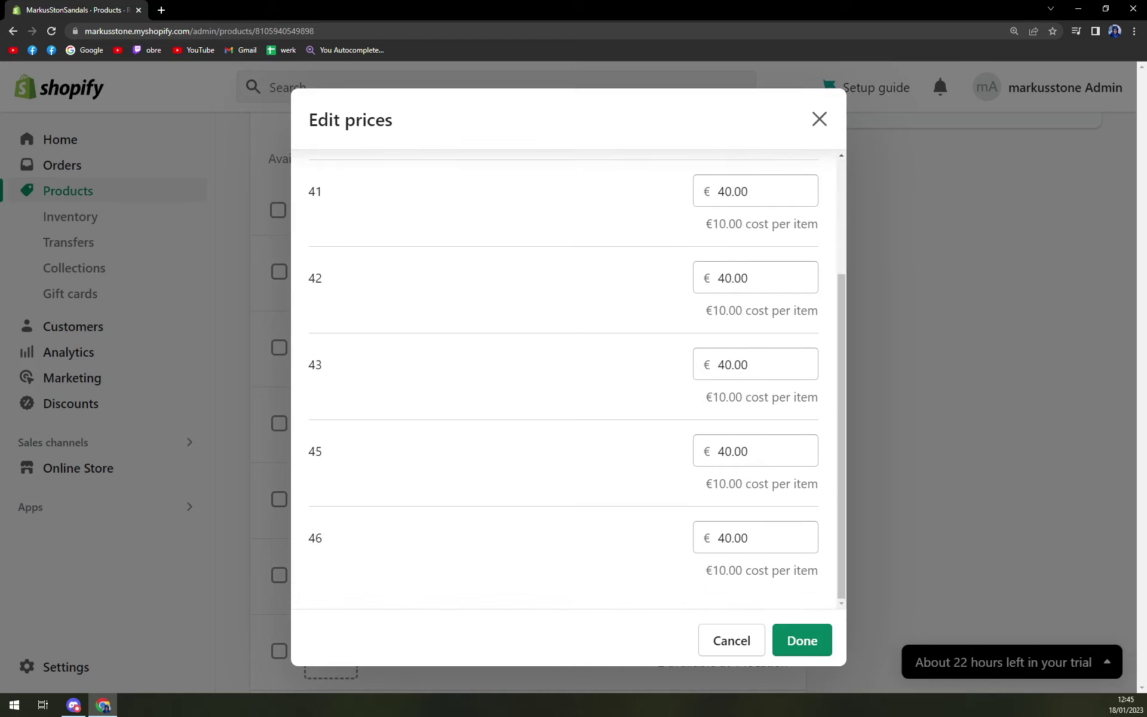
drag(709, 225, 834, 244)
click(833, 243)
scroll(803, 251, up, 3)
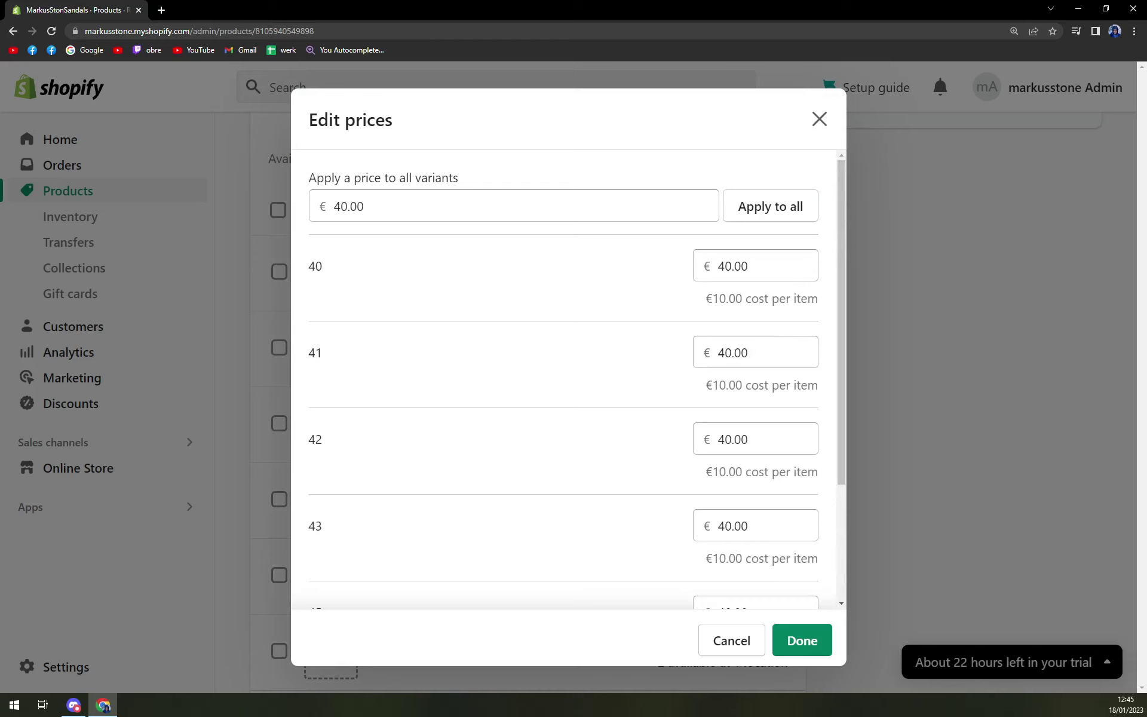
click(762, 267)
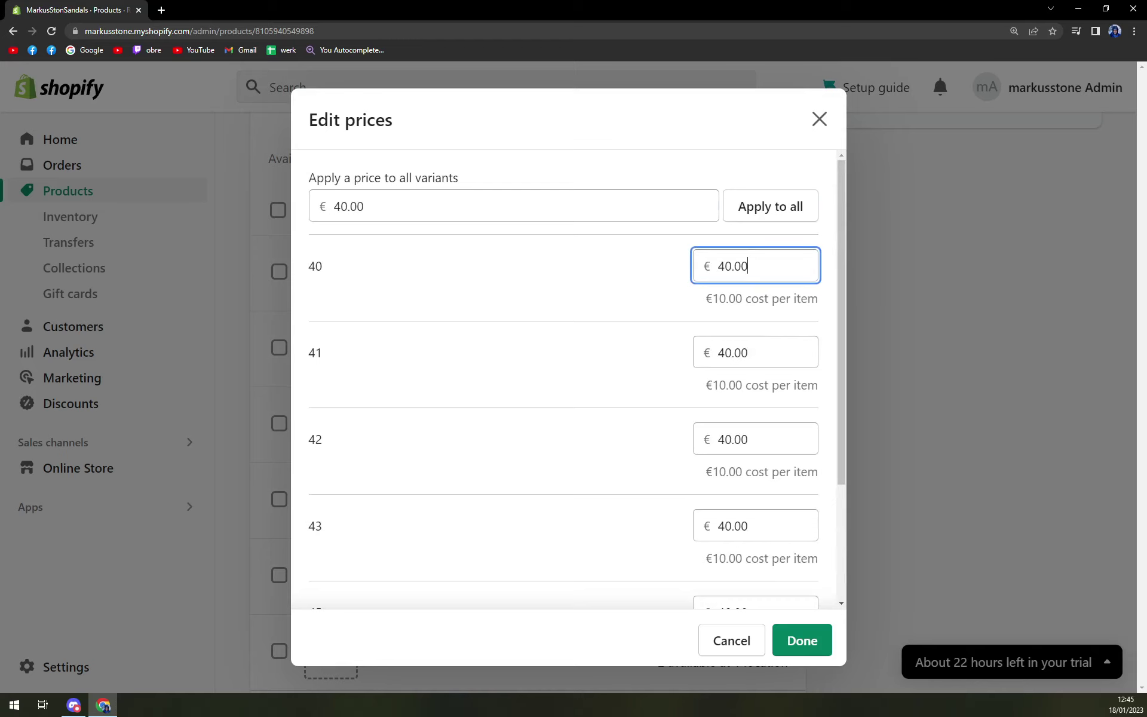
Confirm the €40.00 prices, stay at the unsaved-changes warning, and save Running Shoes
click(802, 640)
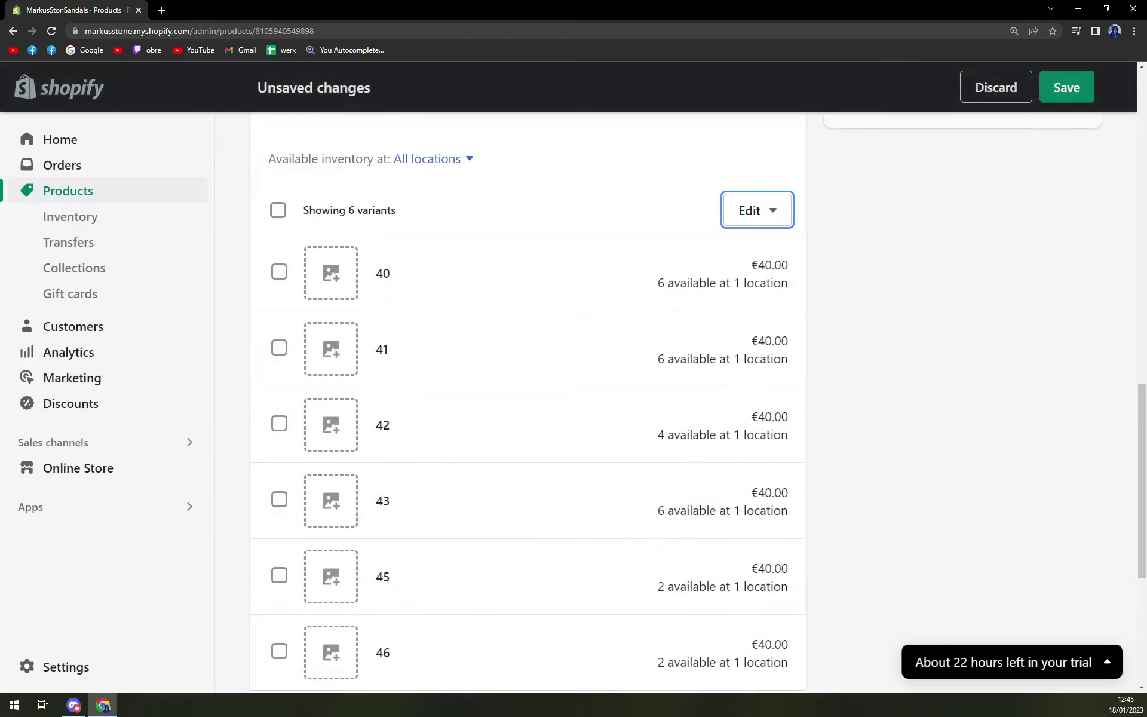
click(121, 186)
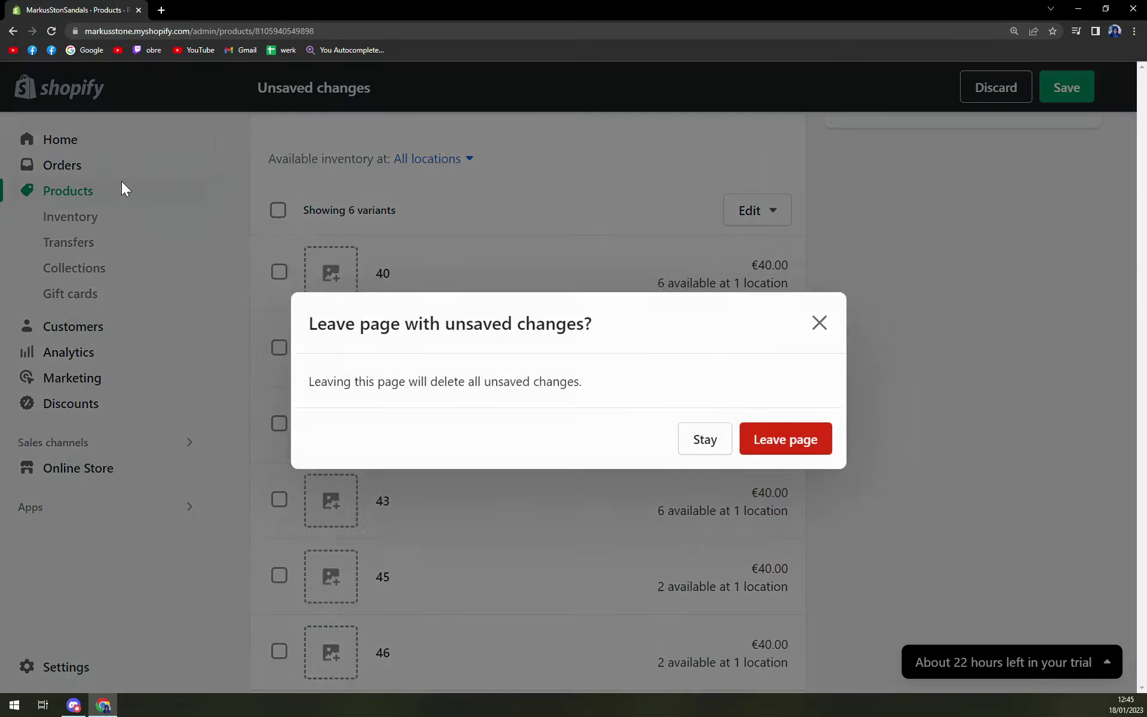
click(819, 322)
scroll(815, 439, down, 5)
click(1073, 598)
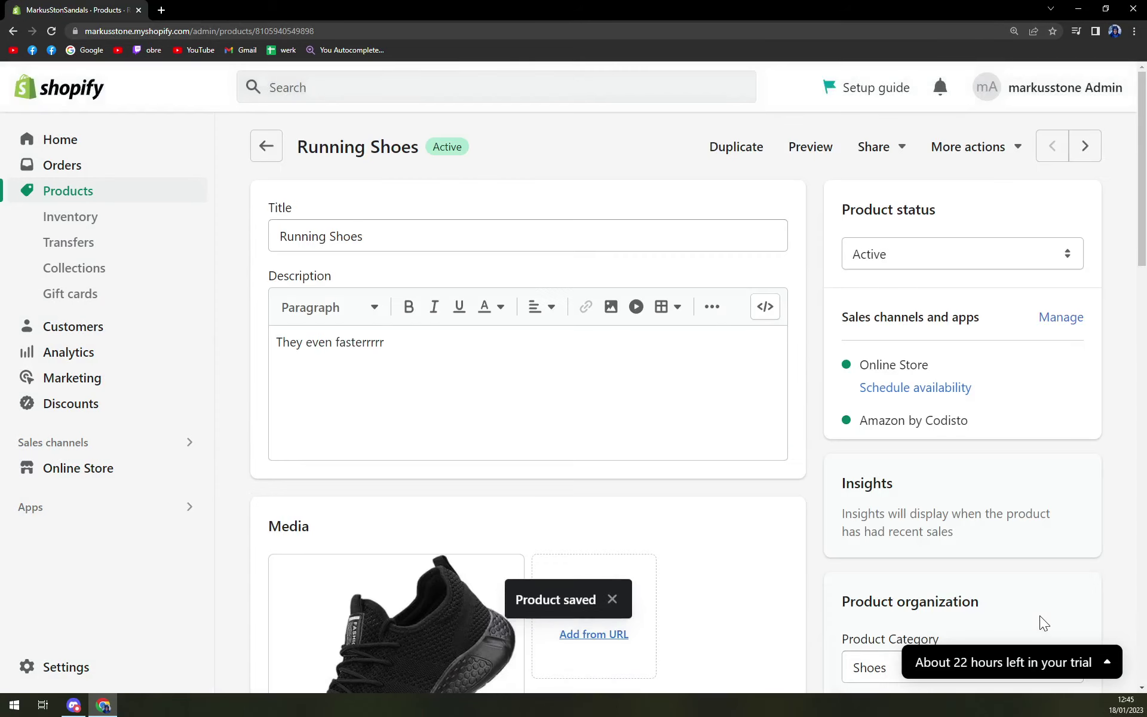
scroll(918, 542, down, 8)
scroll(745, 464, down, 6)
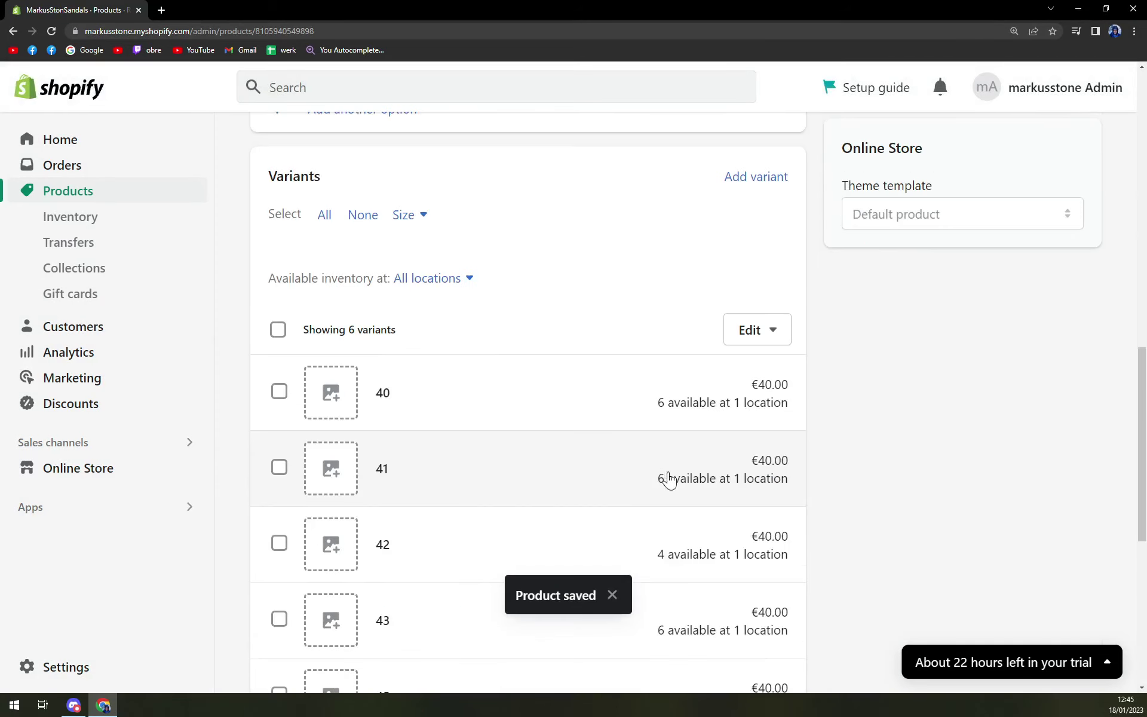
scroll(421, 431, down, 1)
scroll(796, 349, down, 3)
scroll(780, 448, down, 2)
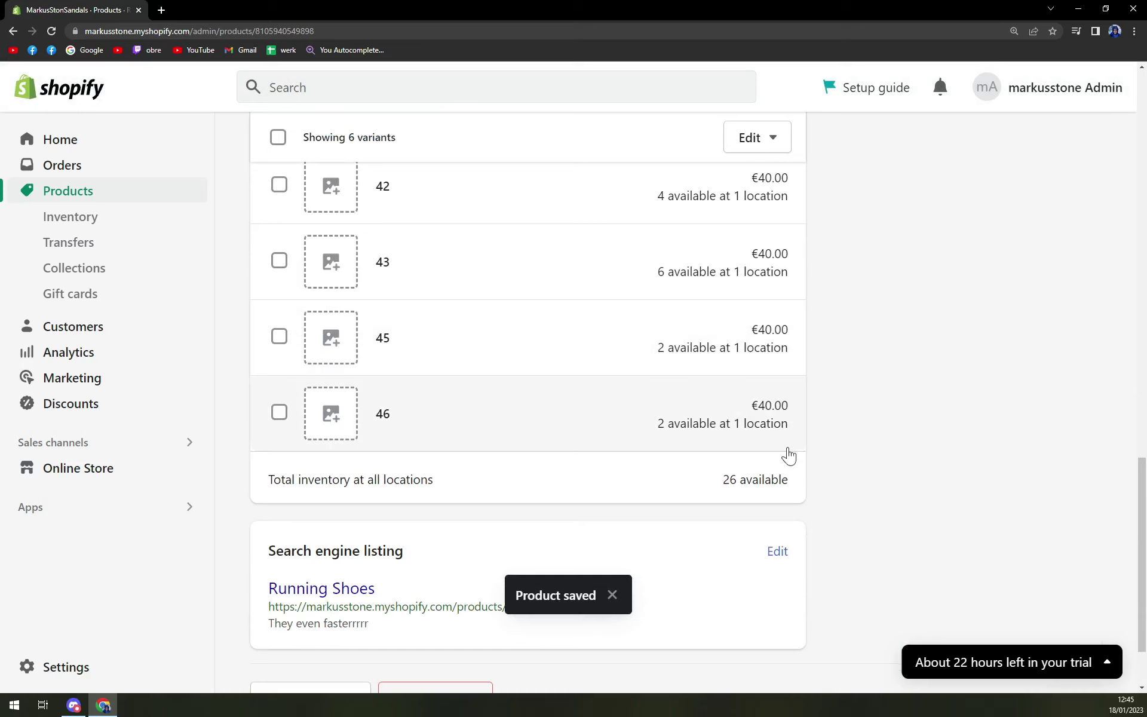